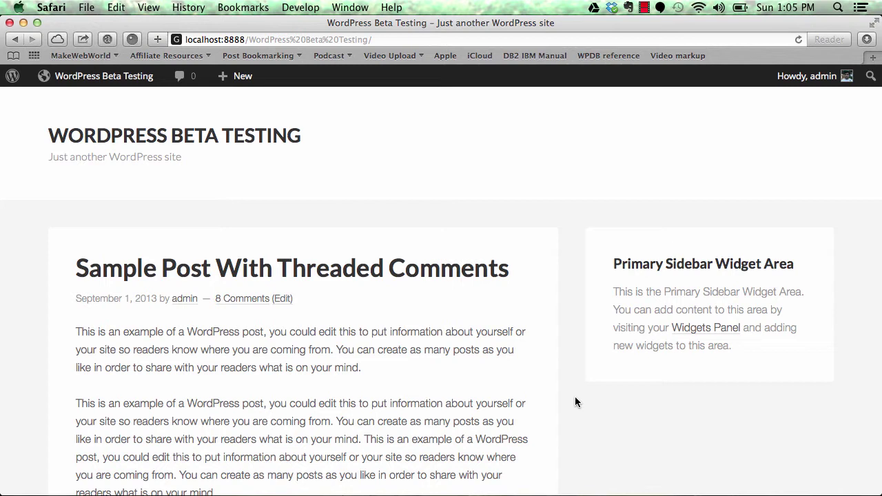
Open the site's admin dashboard and look over the list of installed plugins
mouse_move(109, 81)
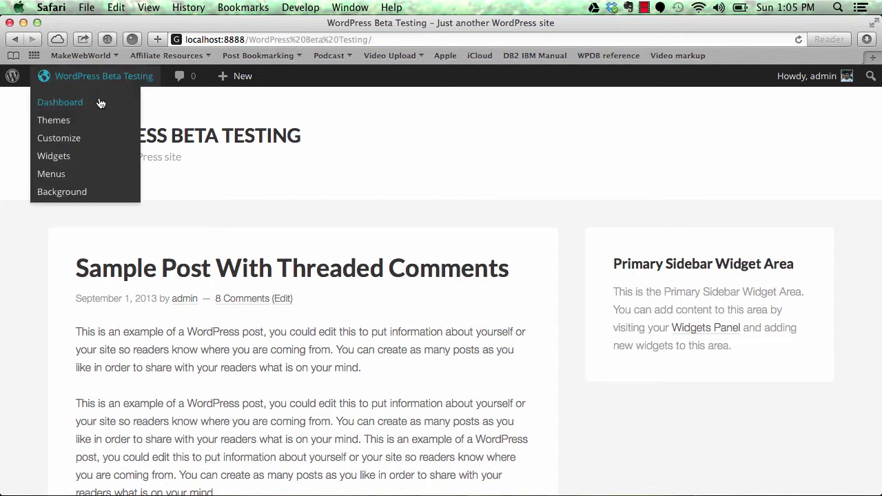
click(99, 101)
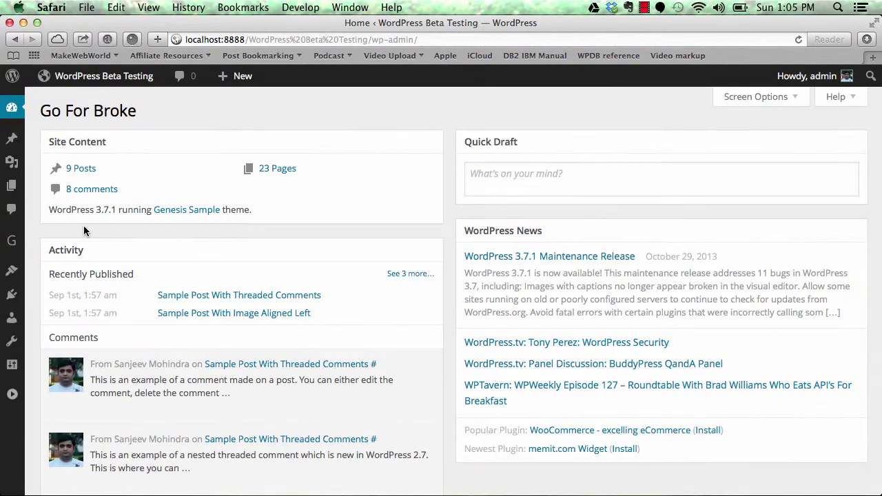
mouse_move(20, 336)
mouse_move(12, 294)
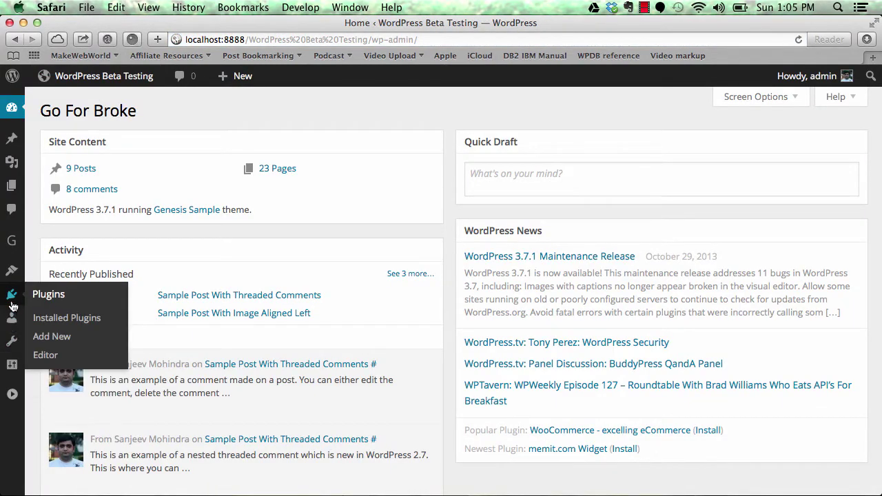
click(60, 321)
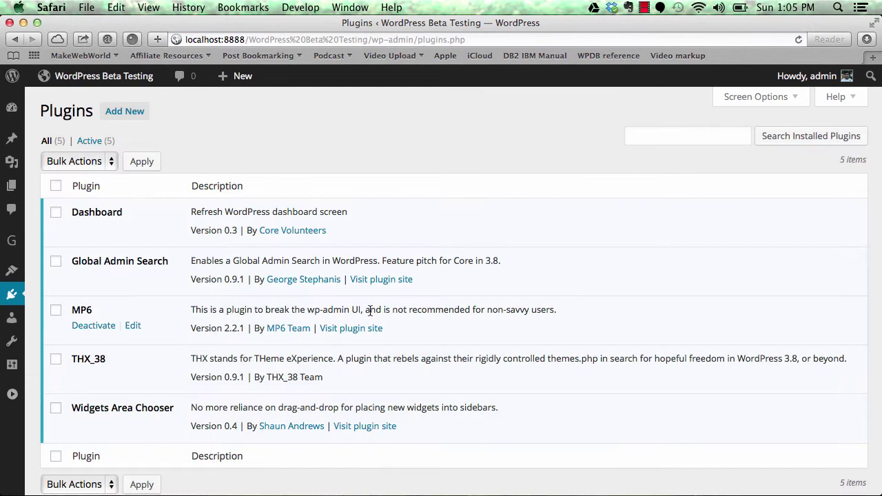
scroll(583, 238, down, 1)
scroll(582, 234, up, 1)
mouse_move(12, 117)
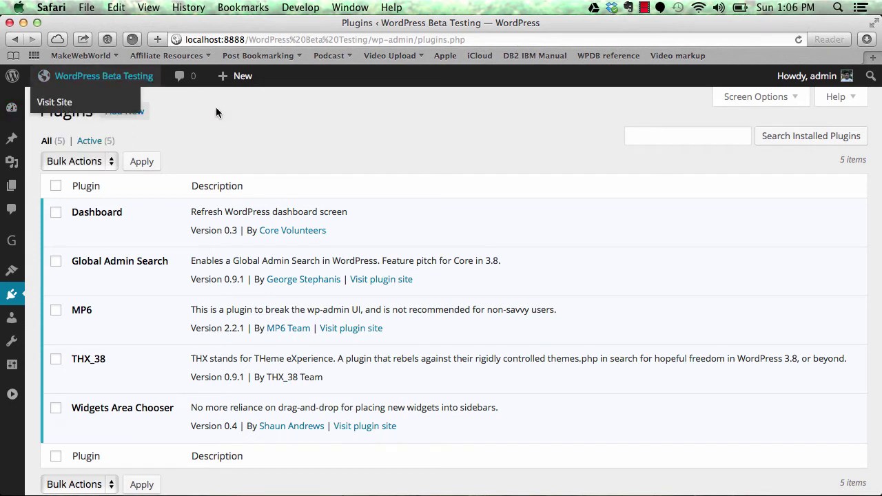
scroll(397, 135, down, 3)
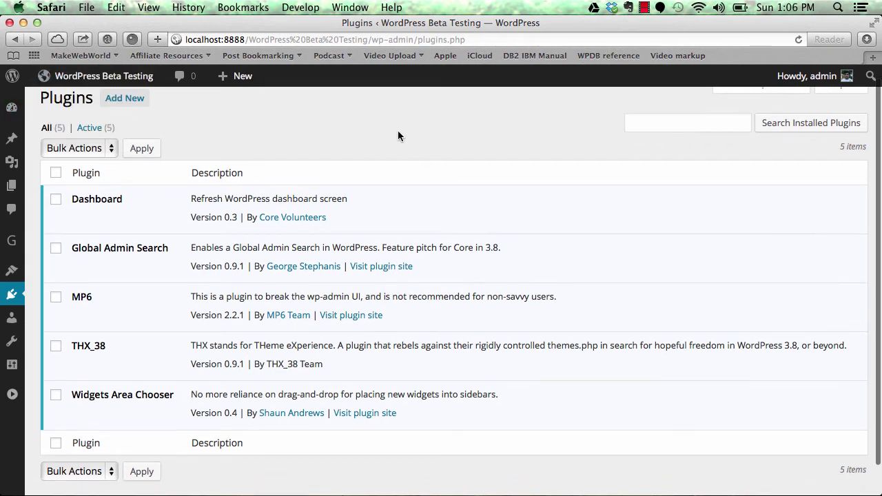
scroll(398, 136, up, 4)
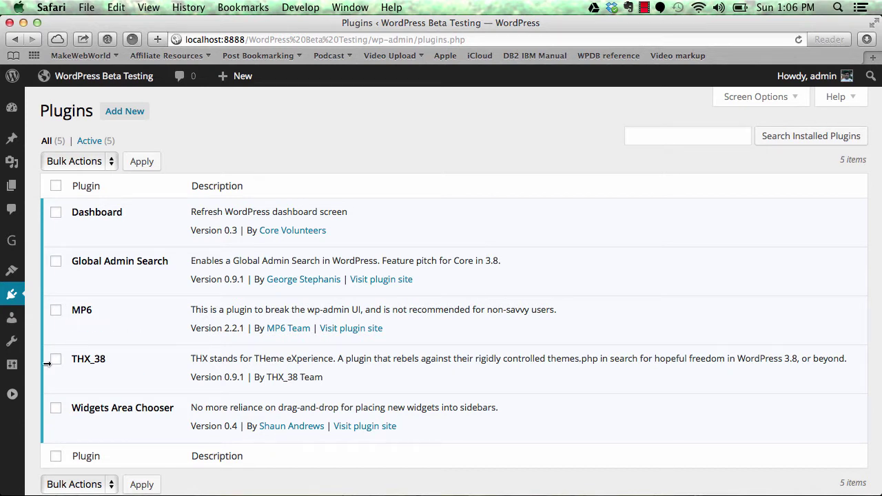
mouse_move(12, 365)
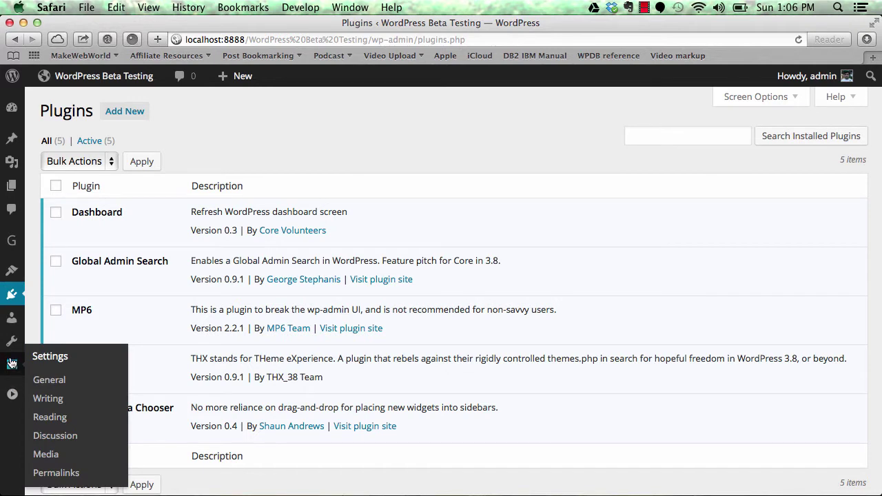
mouse_move(11, 313)
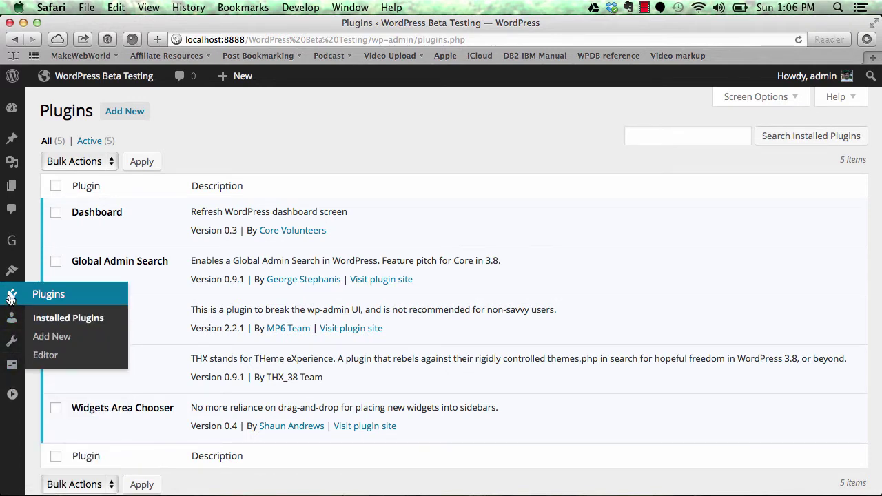
mouse_move(13, 270)
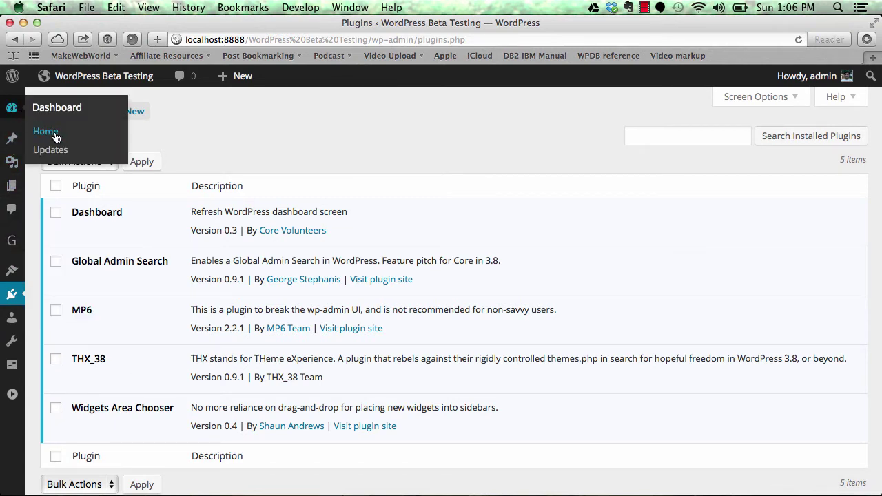
mouse_move(11, 197)
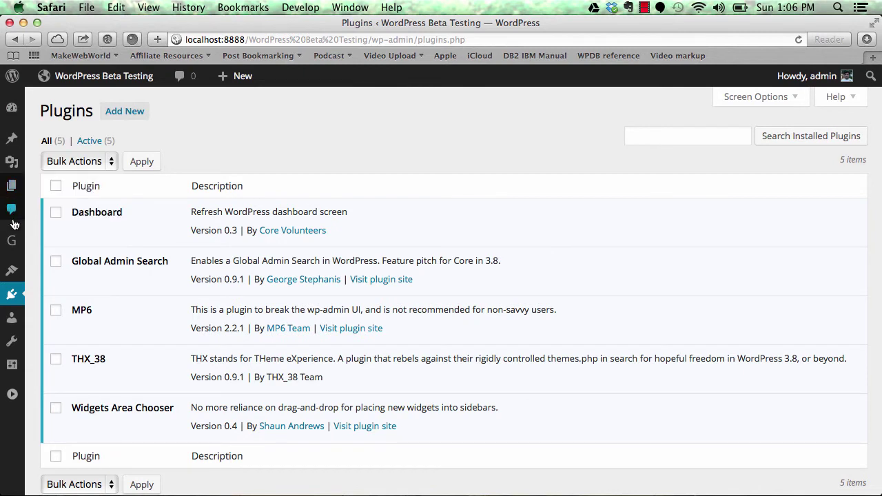
mouse_move(12, 241)
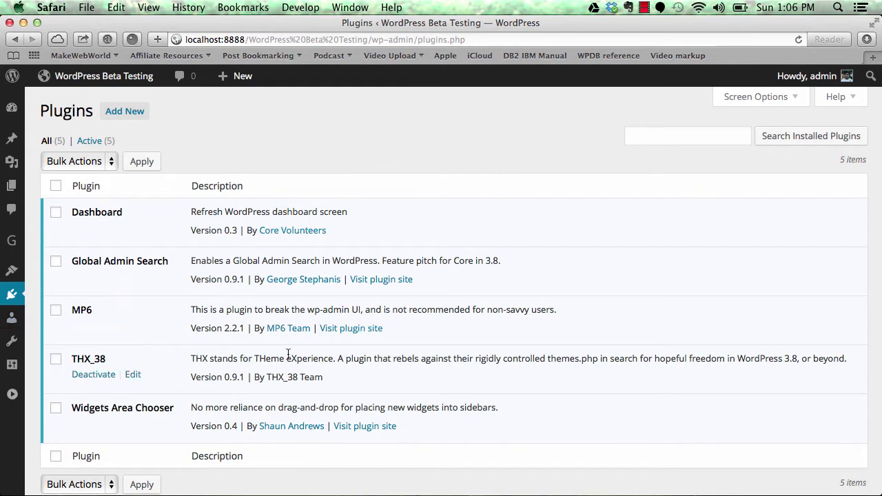
Go to the Widgets management screen and collapse the Header Right widget area
mouse_move(142, 412)
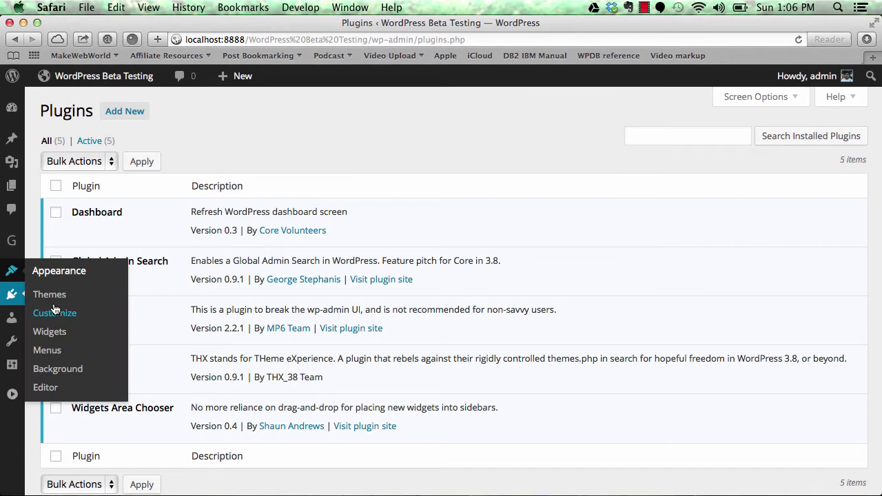
click(50, 331)
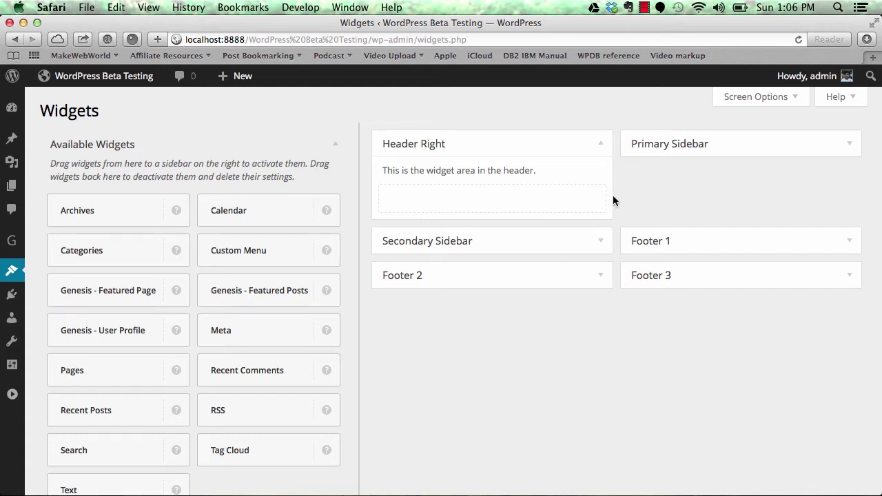
click(601, 143)
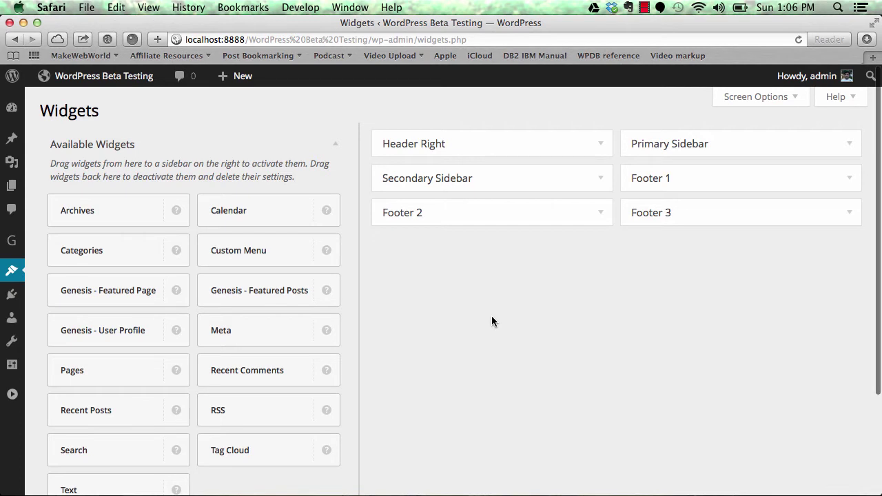
scroll(491, 321, down, 1)
scroll(491, 317, up, 1)
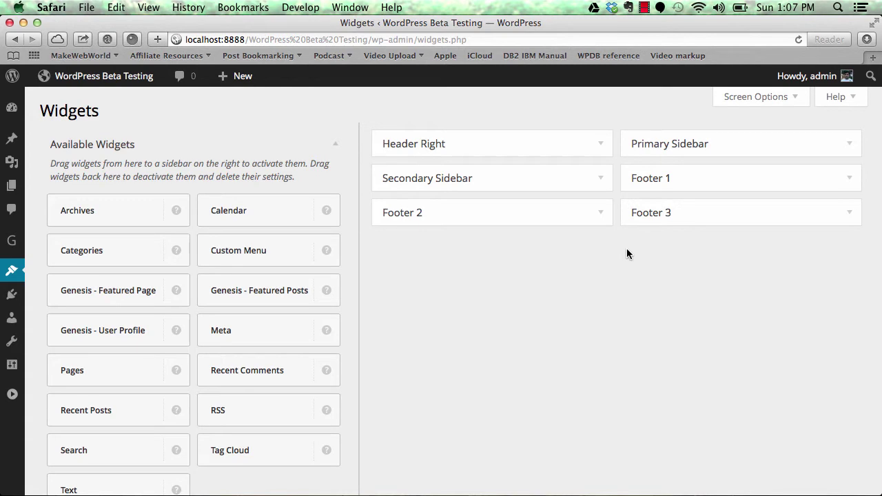
Add the Archives widget to the Footer 2 area using the area chooser
scroll(626, 253, down, 2)
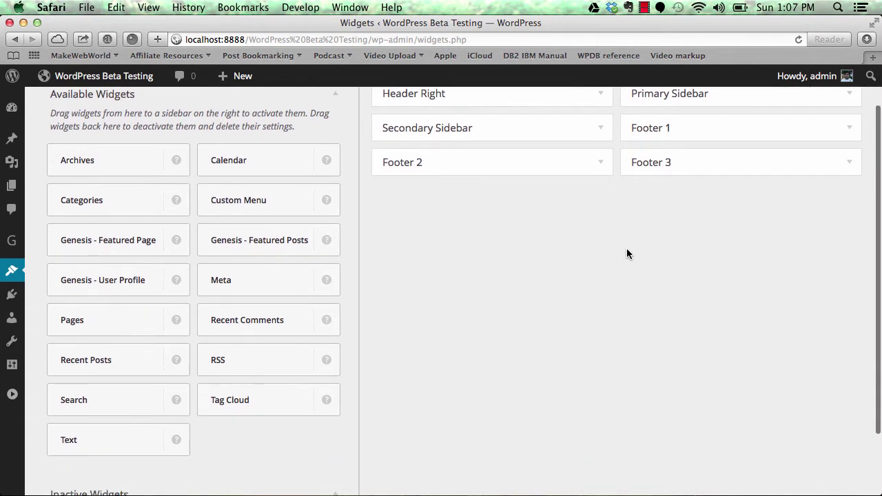
click(156, 167)
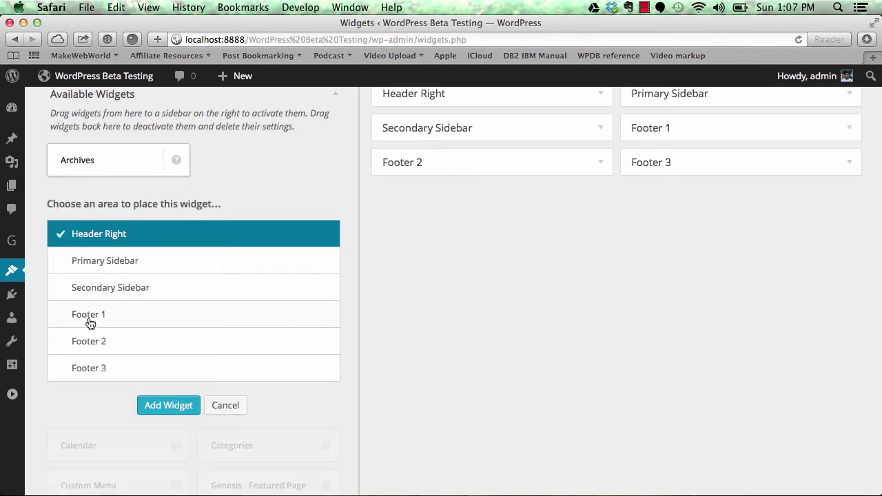
click(65, 346)
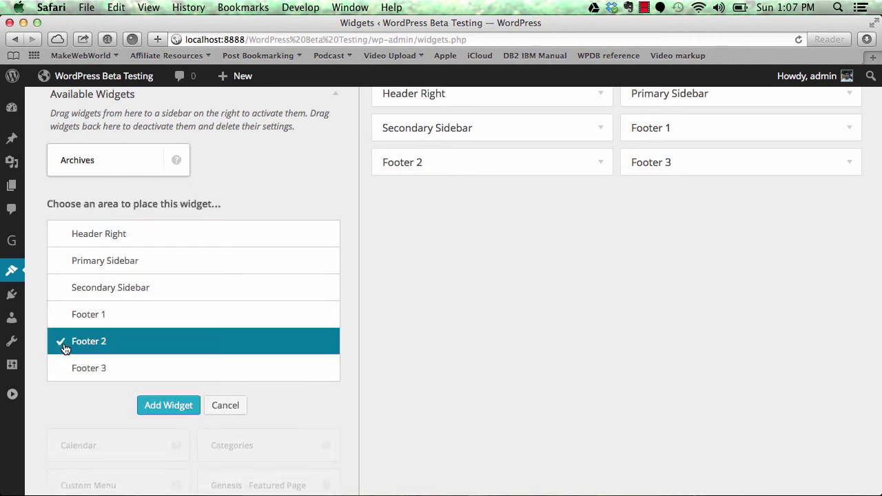
click(170, 408)
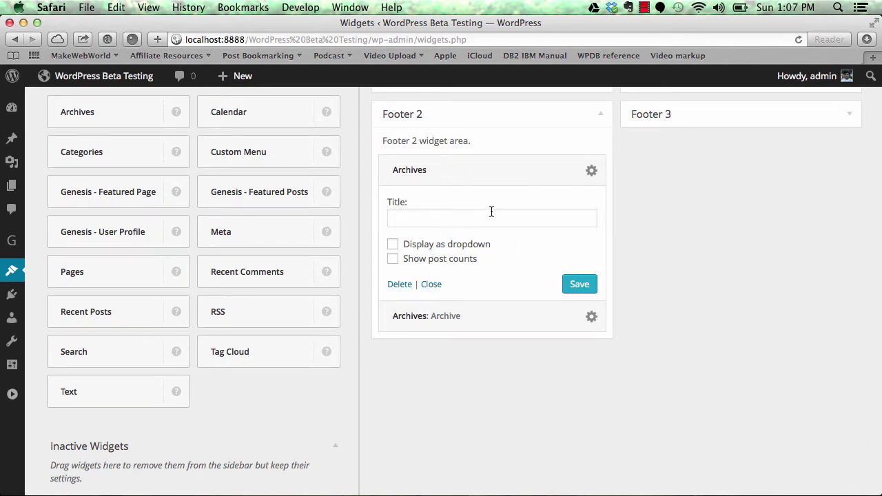
Title the new Archives widget "Archive", save it, and collapse the Footer 2 area
click(467, 218)
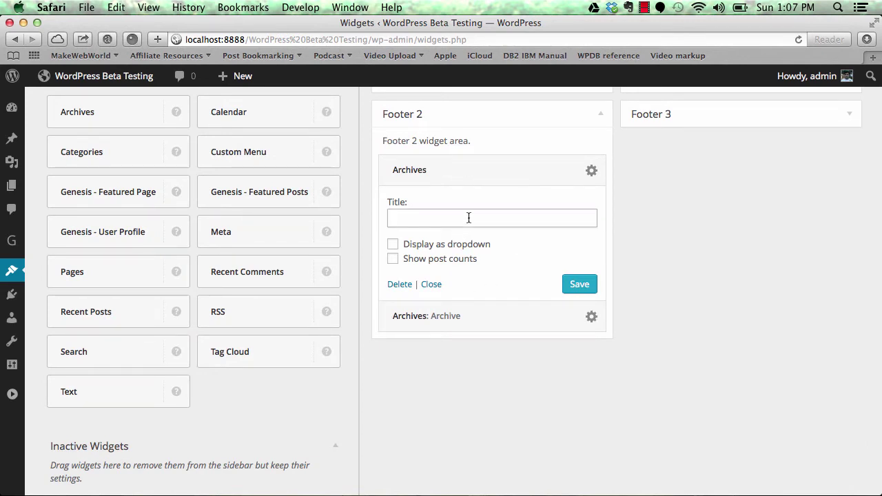
text(Archive)
click(580, 286)
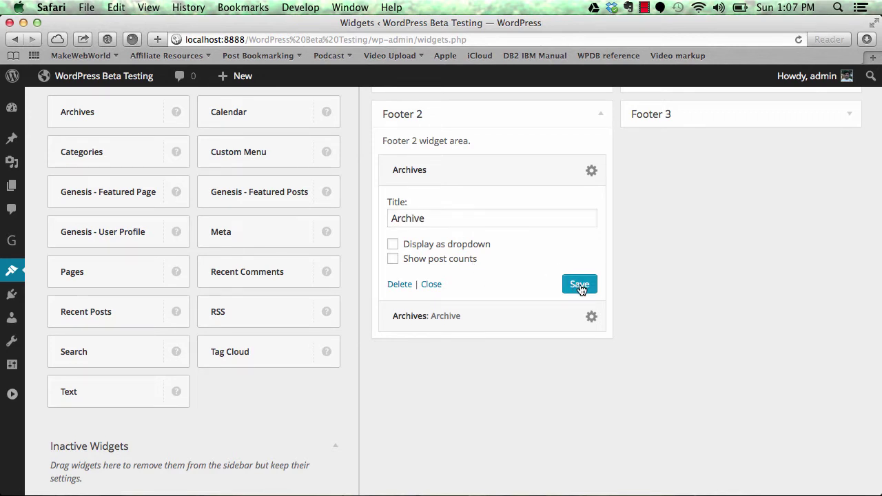
click(601, 123)
scroll(575, 235, up, 1)
scroll(571, 240, up, 1)
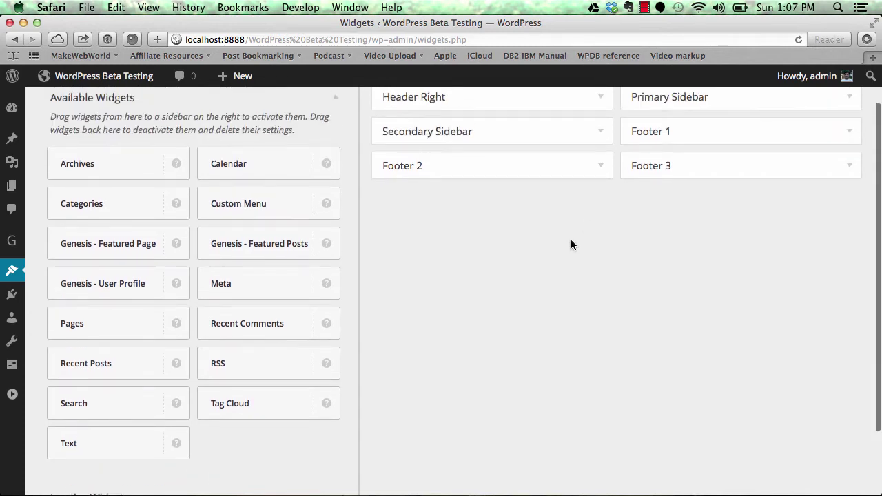
Expand Footer 2, delete the newly added Archives widget, and collapse the area again
click(601, 171)
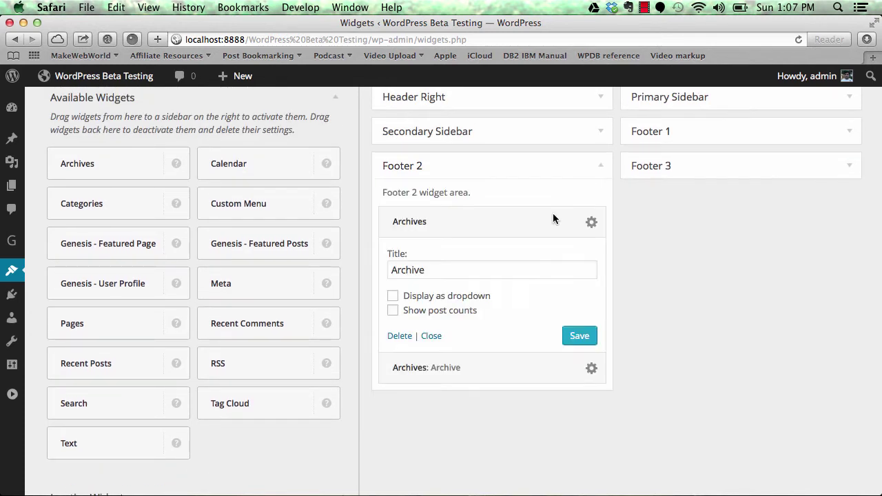
click(399, 337)
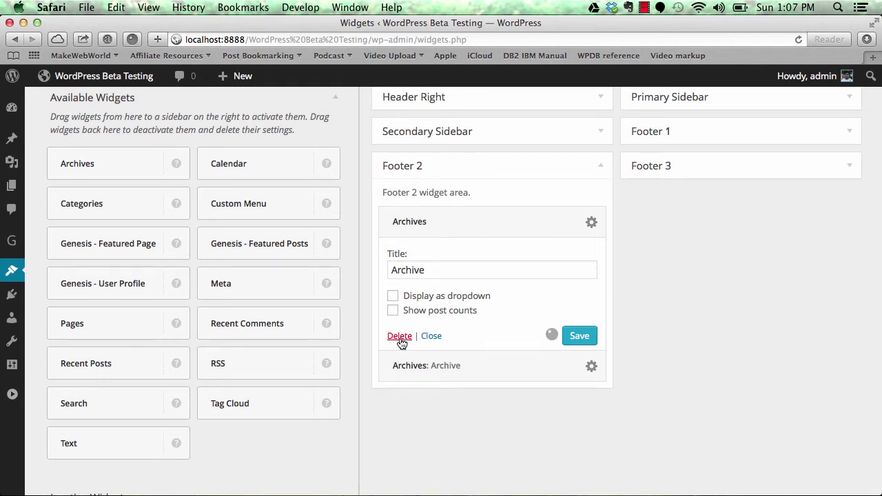
click(603, 168)
Look over the available and inactive widgets, and return to the installed plugins list
scroll(517, 303, down, 1)
scroll(518, 308, down, 3)
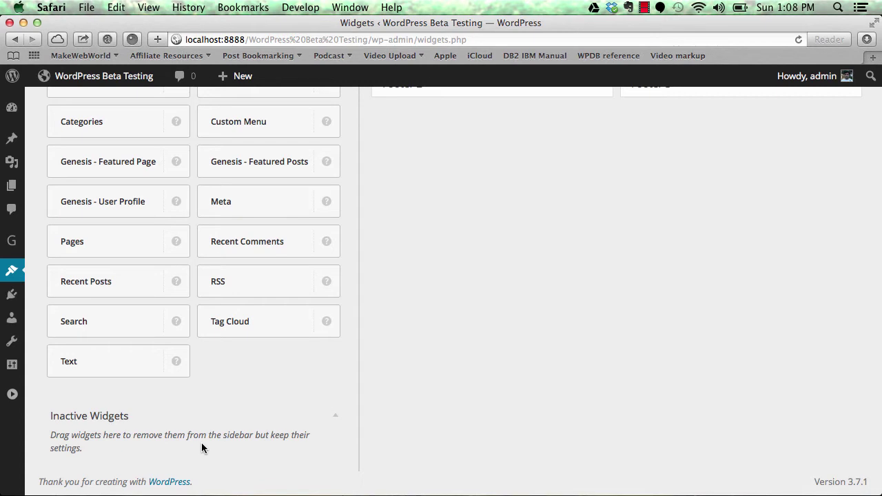
scroll(202, 444, up, 6)
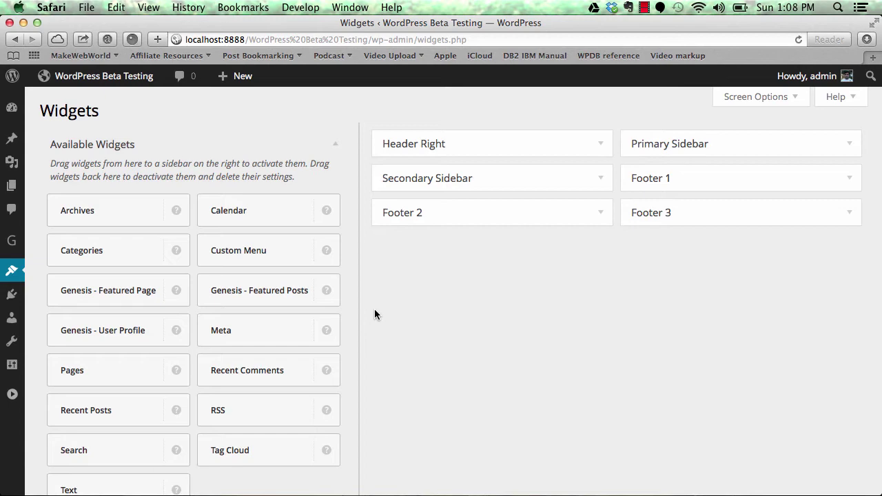
mouse_move(12, 294)
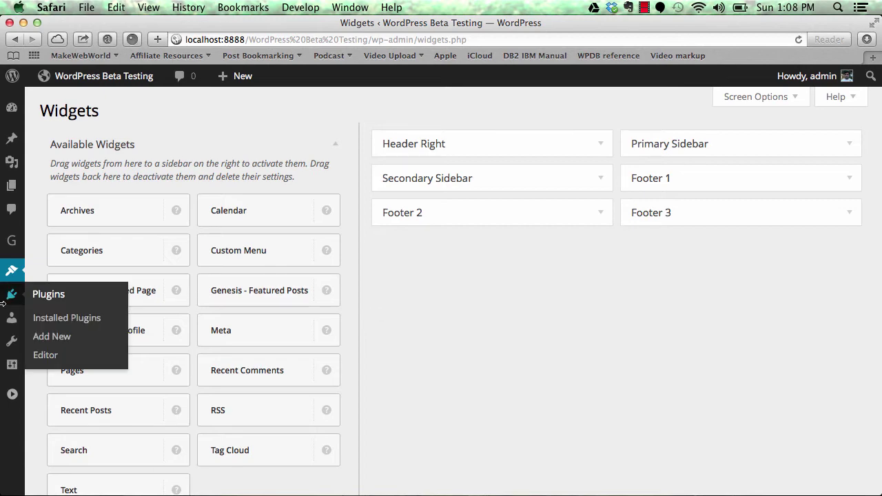
click(59, 318)
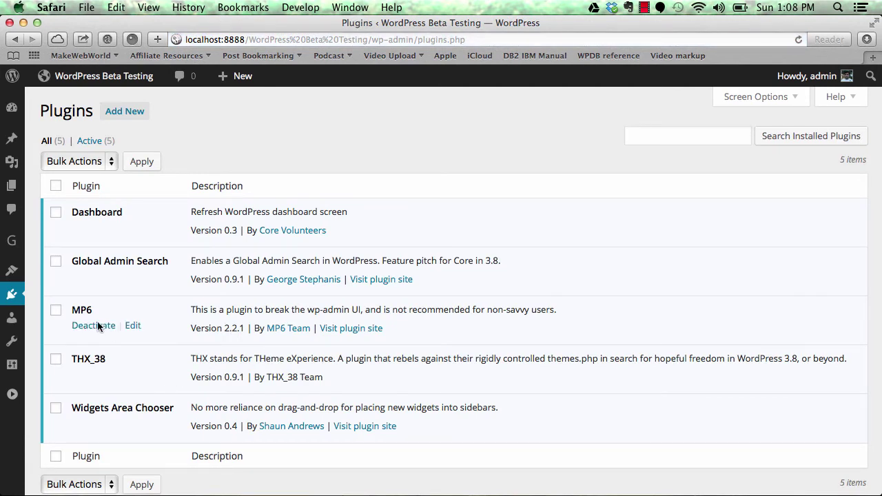
Open the Themes screen and examine the installed themes, including the options offered for Genesis and Twenty Thirteen
mouse_move(16, 290)
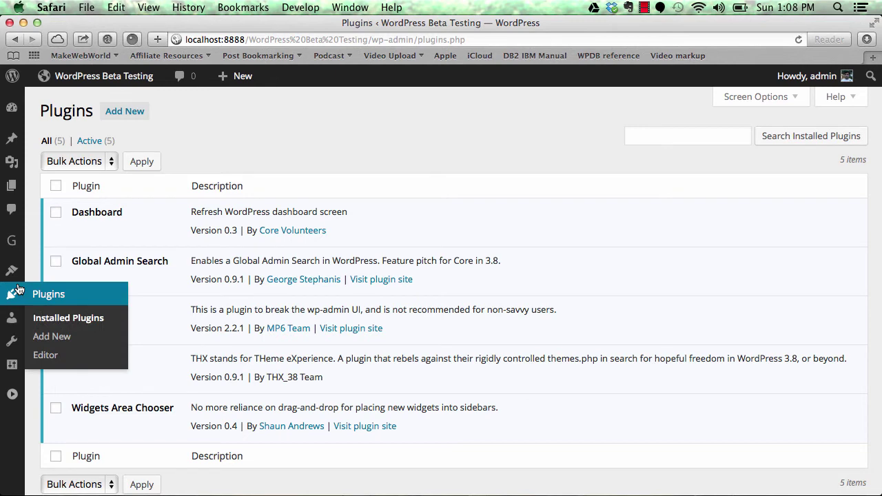
mouse_move(11, 270)
click(60, 301)
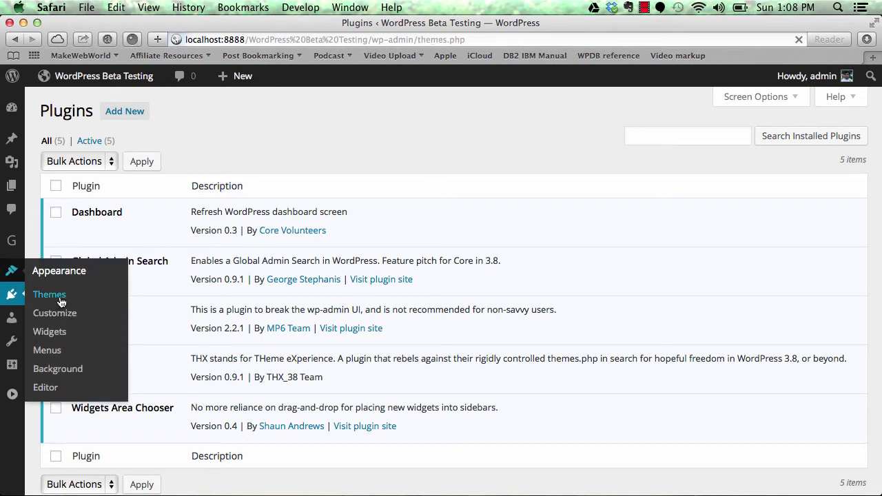
scroll(321, 372, down, 4)
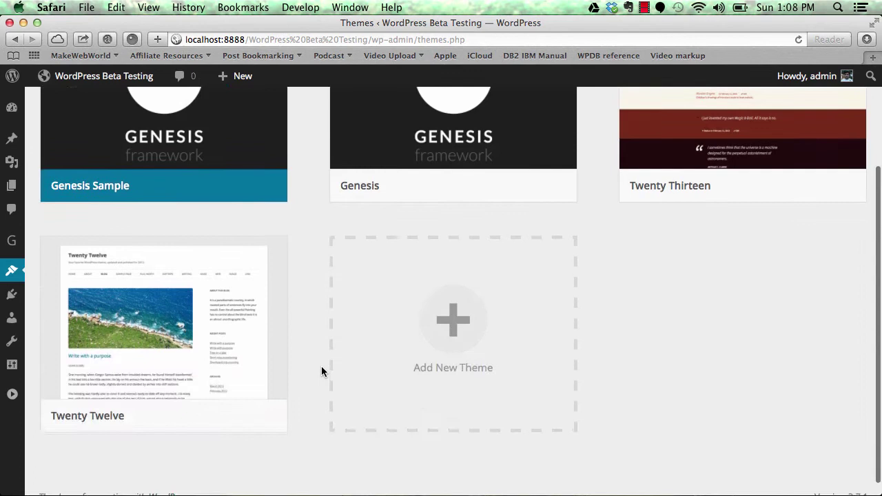
scroll(321, 372, up, 3)
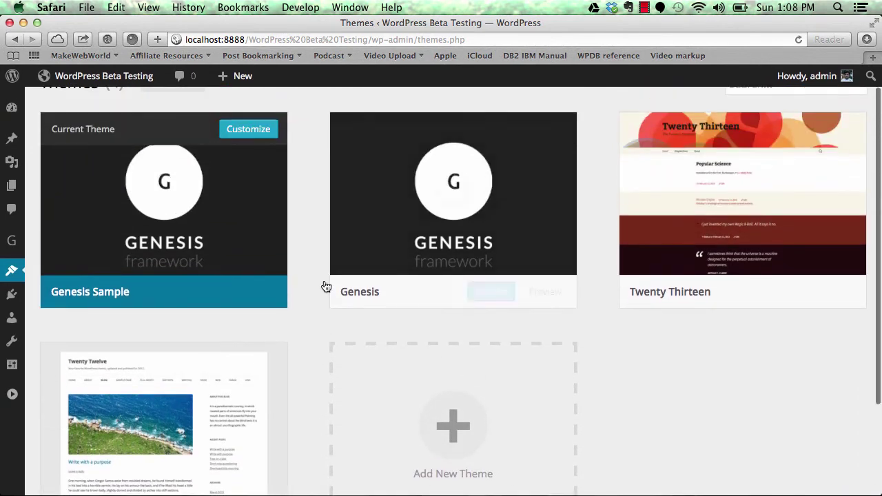
mouse_move(427, 211)
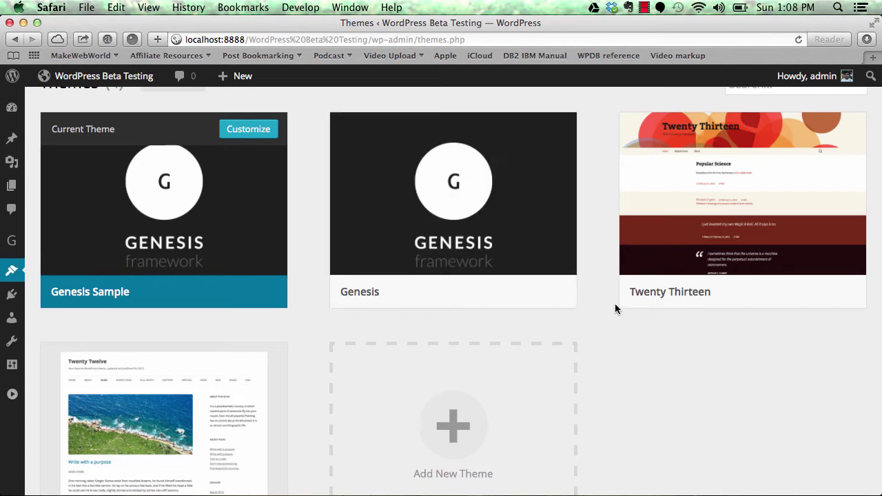
mouse_move(757, 231)
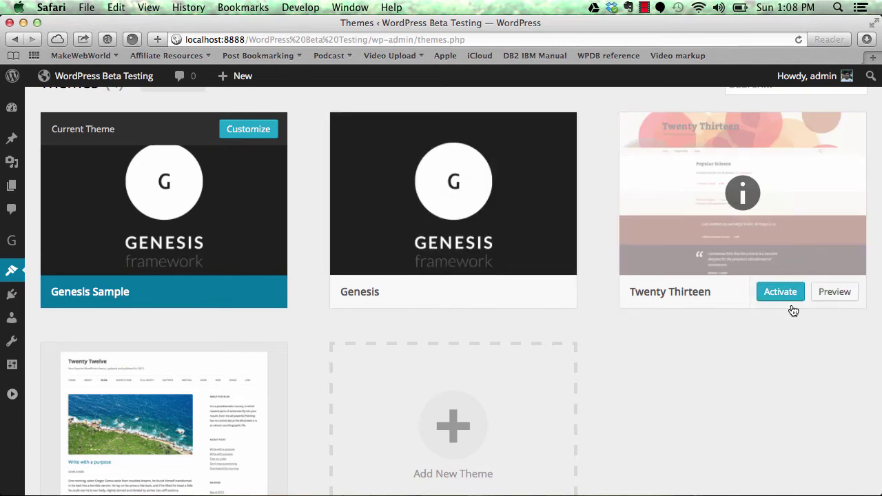
Look through all the theme cards, including the current theme's Customize option, Twenty Twelve's options and the Add New Theme card
mouse_move(462, 210)
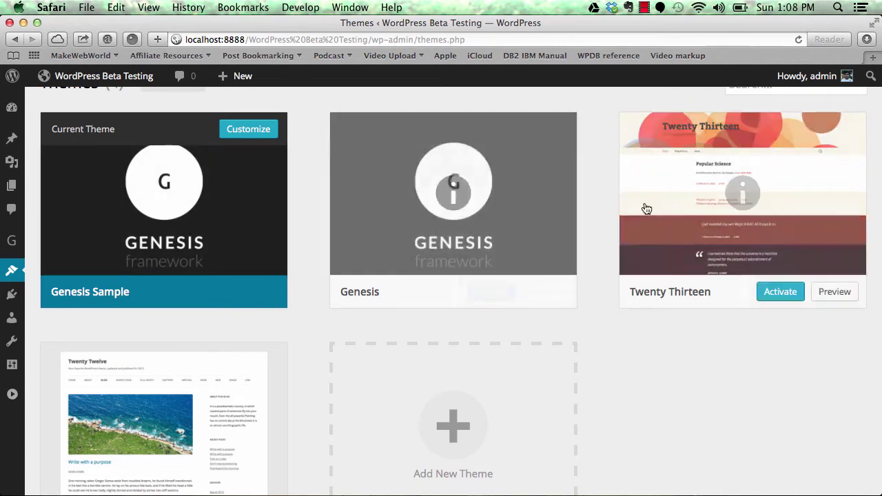
scroll(367, 214, down, 3)
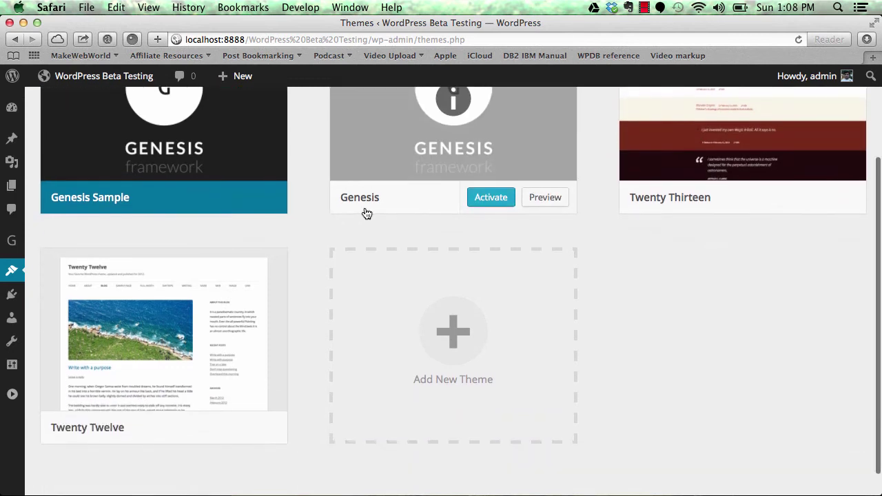
scroll(366, 210, up, 3)
scroll(366, 213, down, 4)
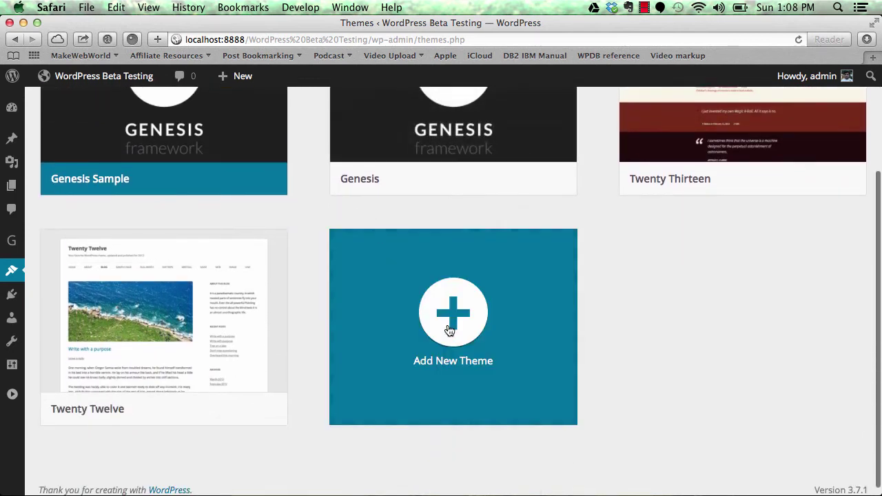
mouse_move(228, 309)
scroll(228, 310, up, 3)
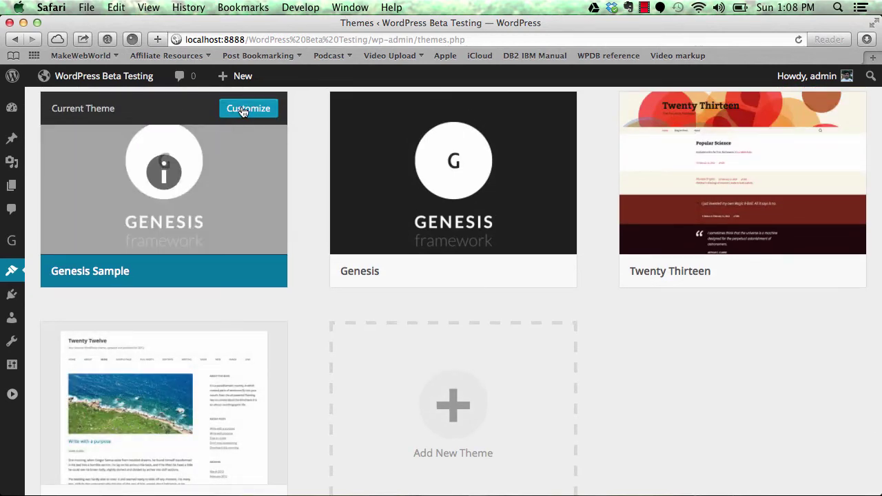
scroll(242, 112, up, 2)
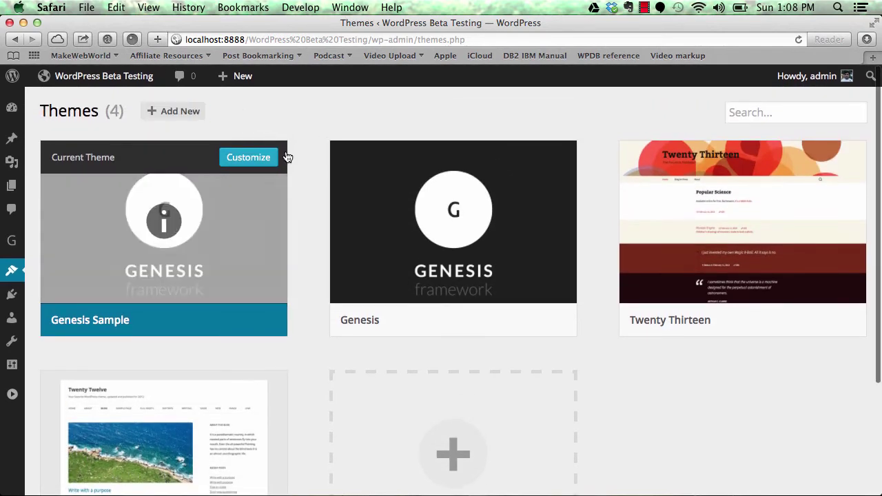
scroll(328, 286, down, 3)
mouse_move(207, 376)
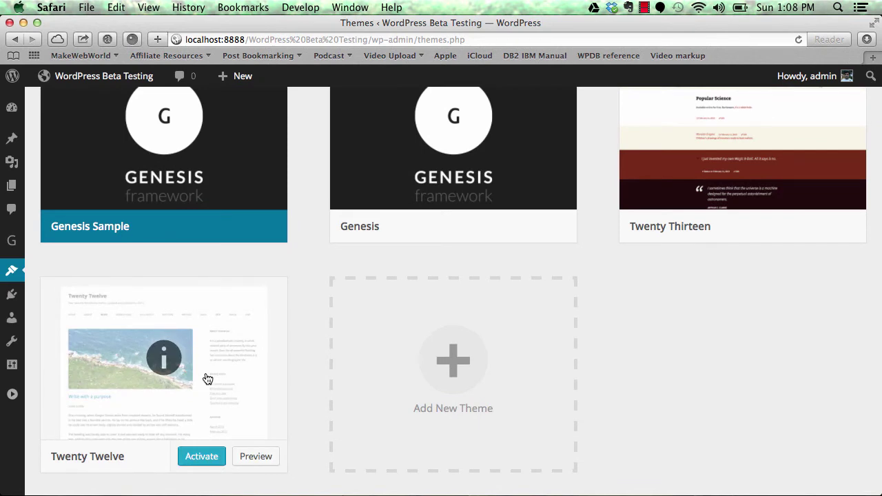
scroll(207, 379, down, 2)
scroll(207, 378, up, 5)
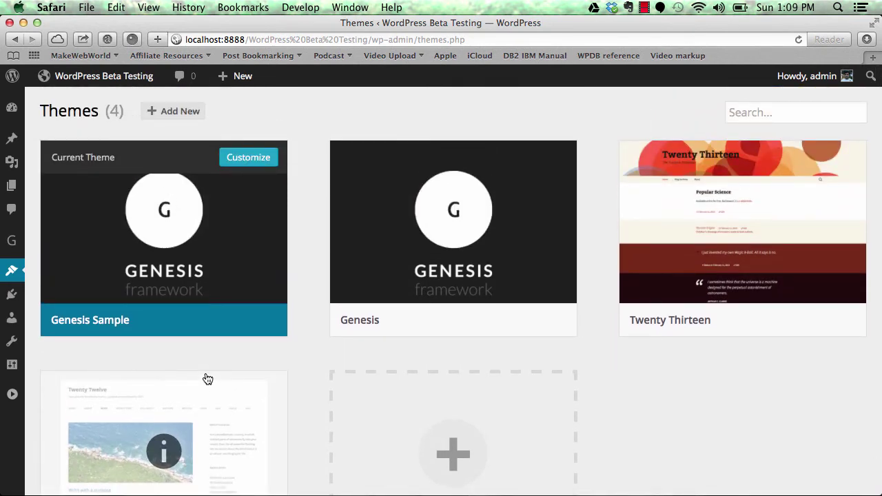
Return to the installed plugins list and review the active feature plugins and their descriptions
mouse_move(11, 294)
click(58, 314)
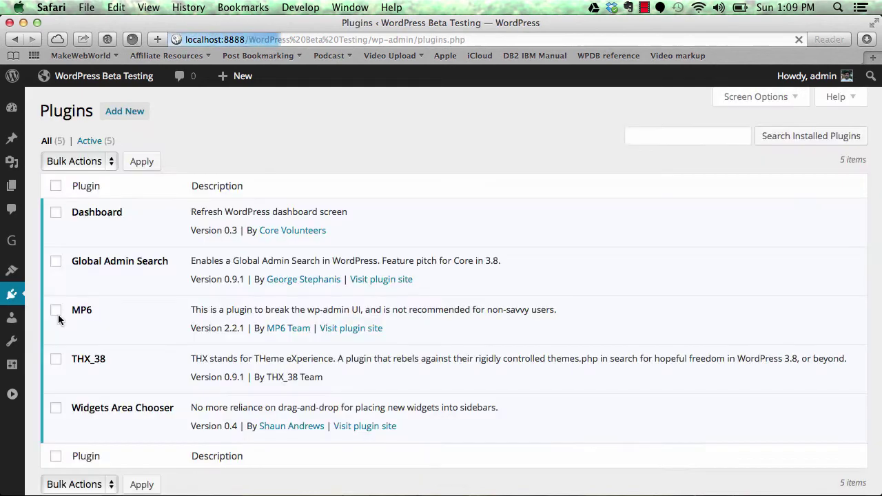
scroll(275, 325, down, 1)
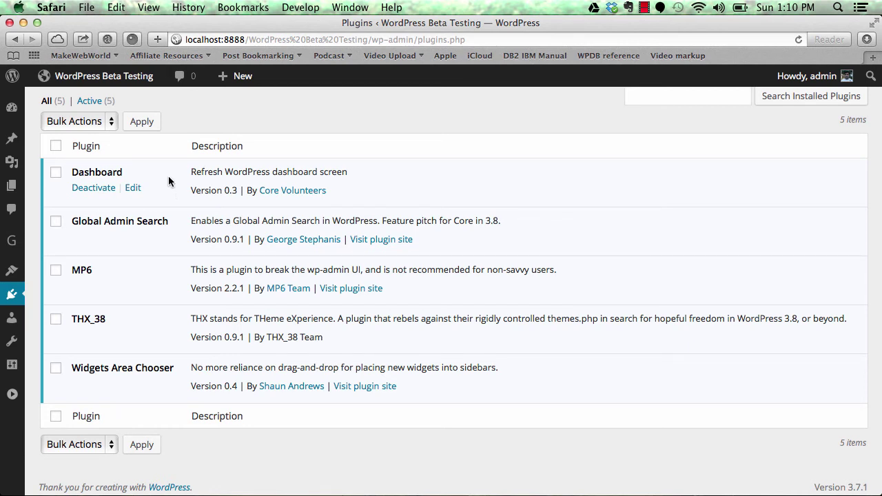
scroll(168, 180, up, 3)
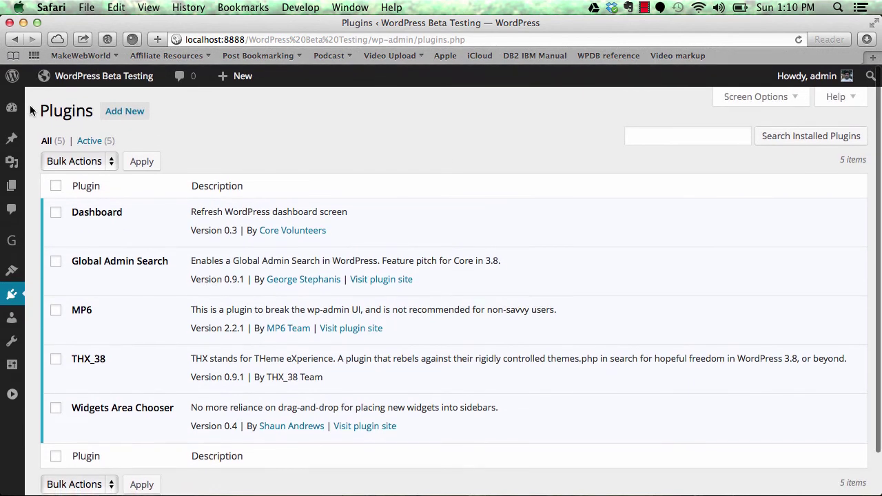
Open the Dashboard home screen and look over its Site Content, Quick Draft, Activity and WordPress News boxes
mouse_move(12, 112)
click(46, 131)
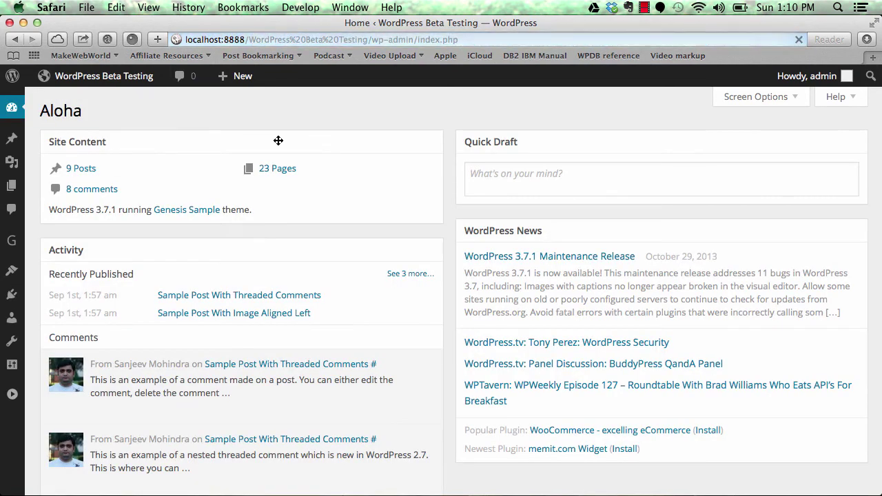
scroll(448, 241, down, 2)
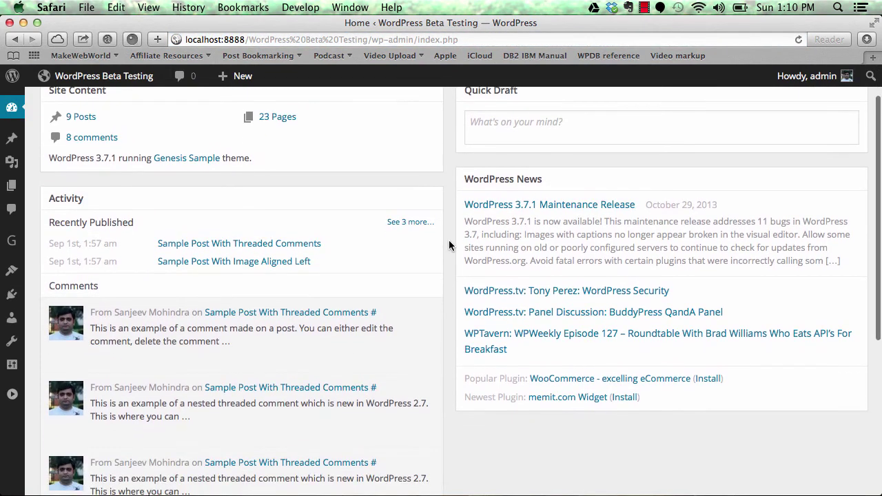
scroll(448, 245, up, 2)
scroll(449, 245, down, 4)
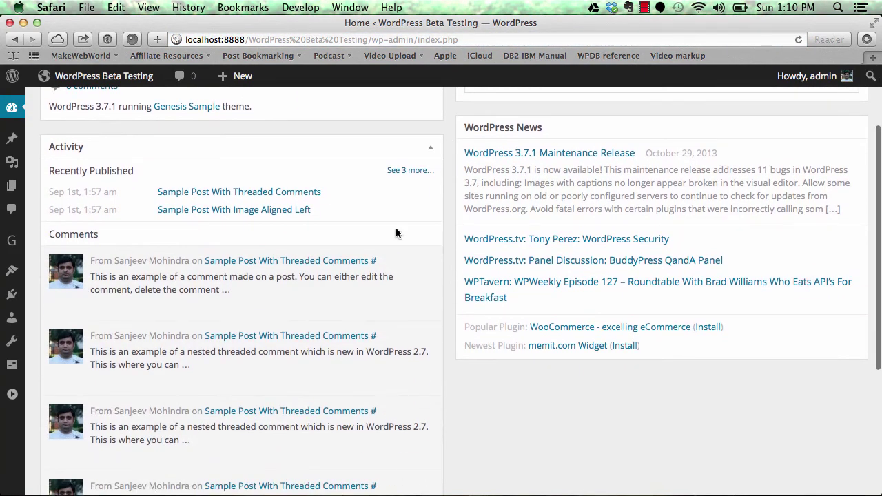
Examine the recent posts and comments in the Activity box, including the comment actions and status filters, alongside the other dashboard boxes
scroll(275, 289, down, 1)
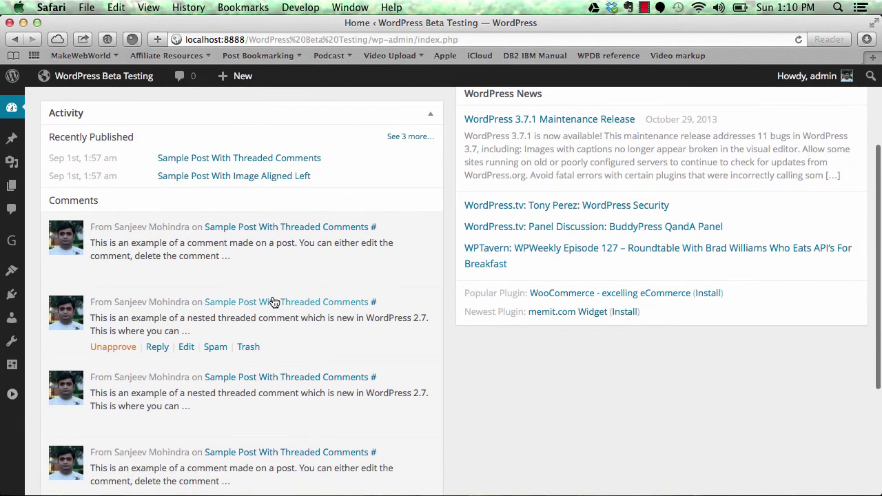
scroll(273, 300, down, 1)
scroll(274, 297, up, 3)
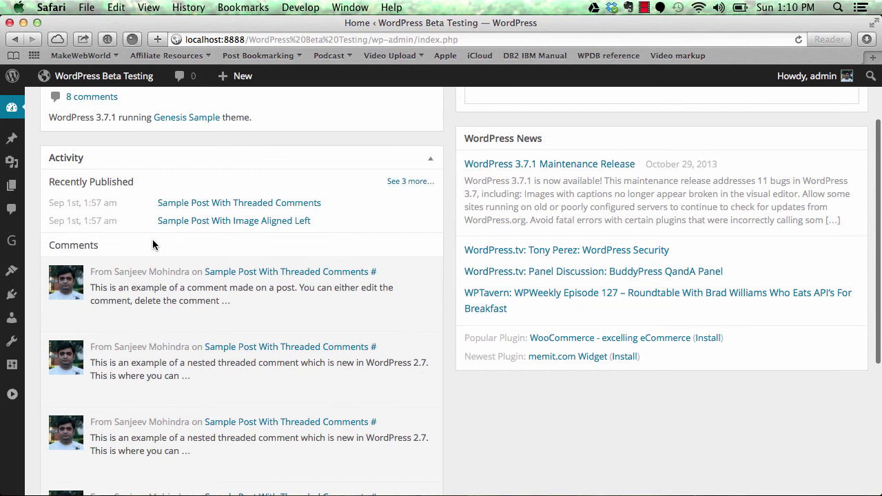
scroll(152, 241, down, 1)
scroll(142, 296, down, 3)
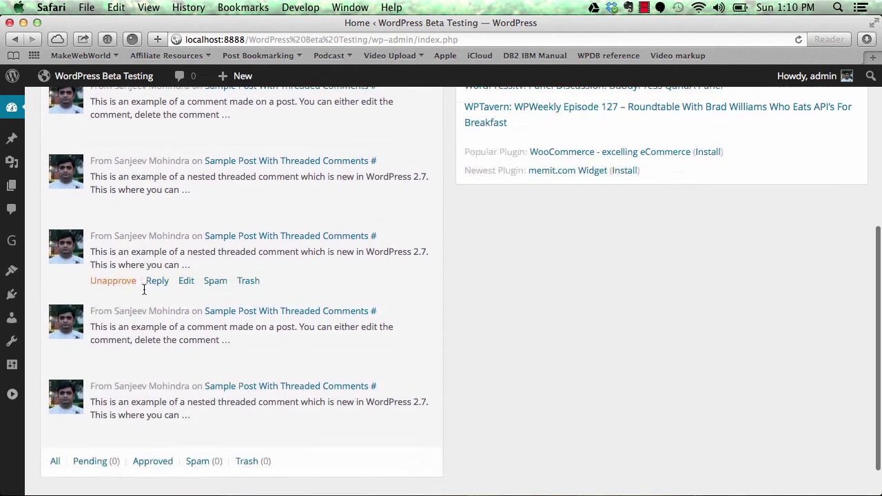
scroll(124, 291, down, 1)
scroll(144, 290, up, 4)
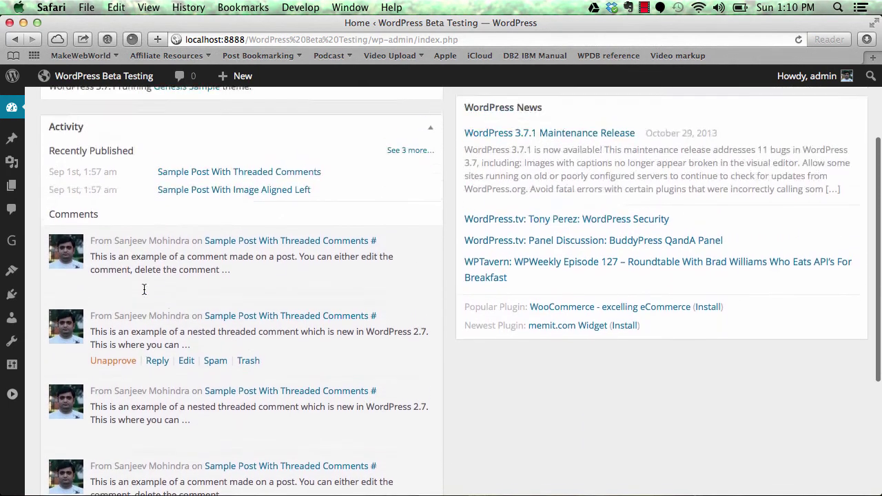
scroll(144, 289, up, 1)
scroll(455, 258, up, 3)
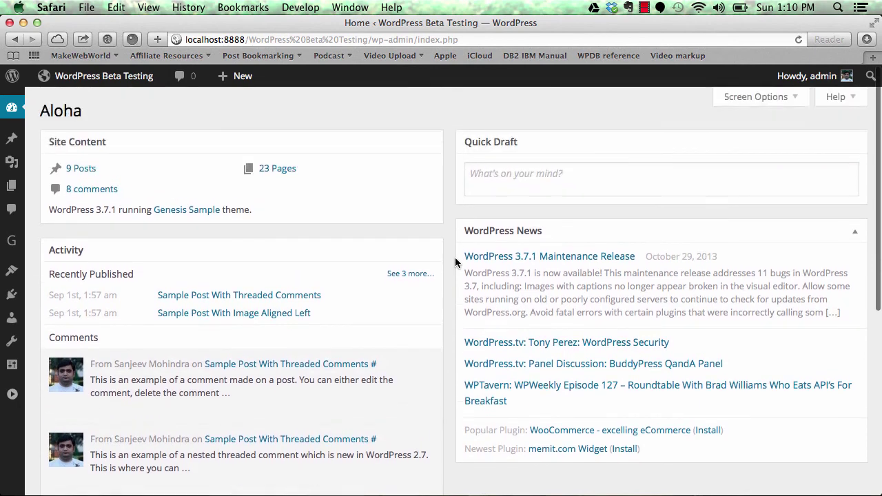
scroll(455, 257, down, 4)
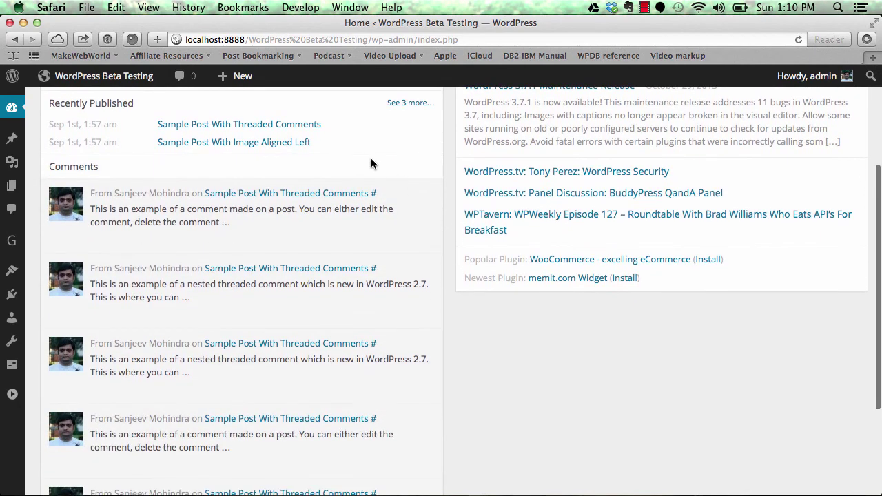
scroll(402, 177, up, 1)
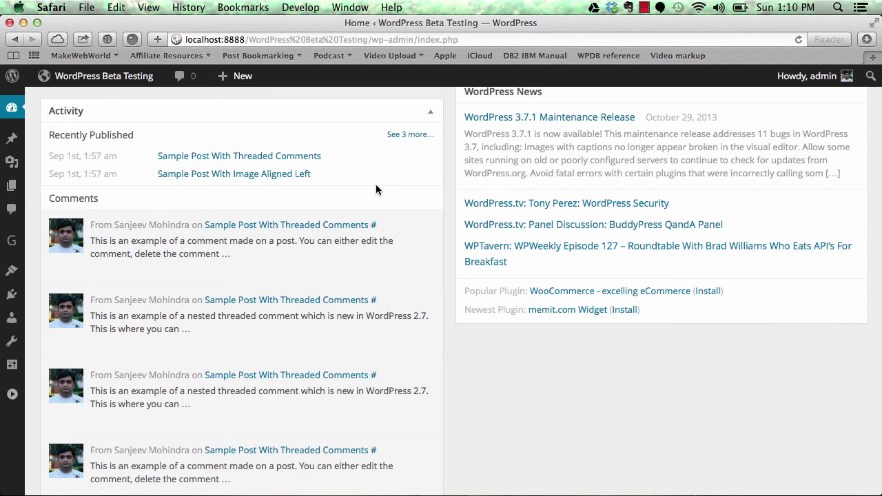
scroll(375, 184, up, 5)
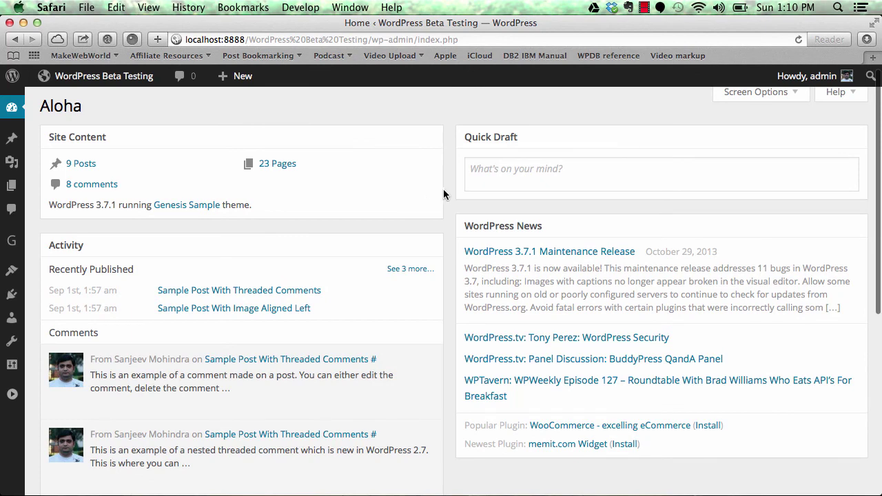
scroll(446, 194, up, 1)
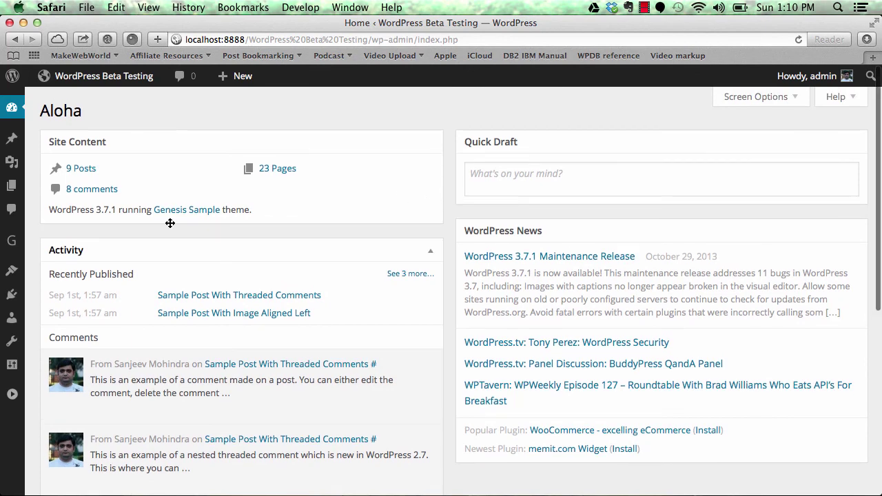
Go from the Dashboard back to the installed plugins list and look down to the Widgets Area Chooser entry
mouse_move(11, 294)
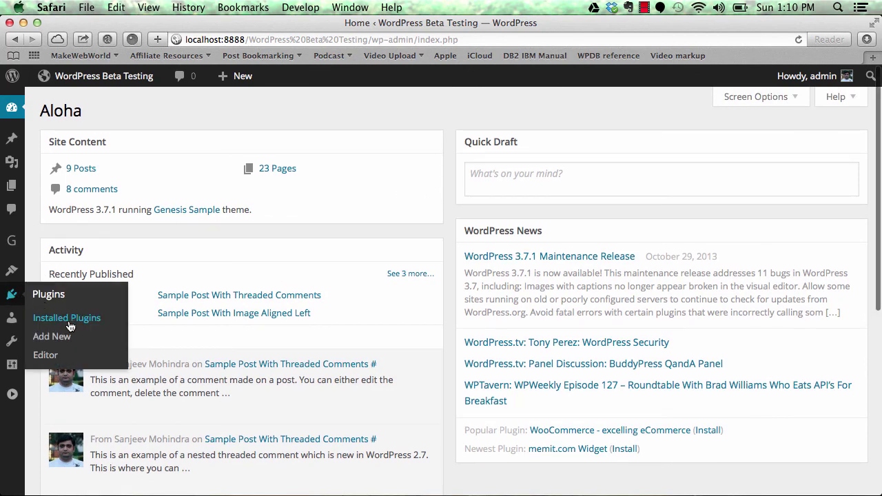
click(59, 319)
scroll(476, 385, down, 1)
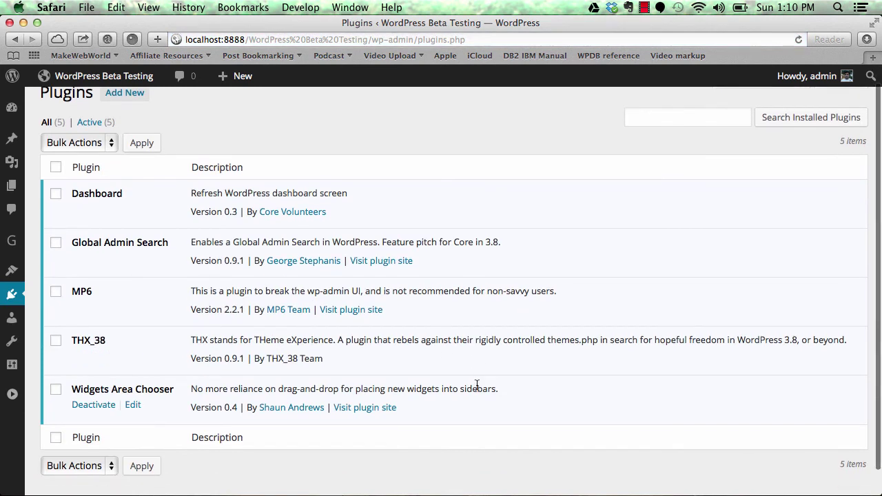